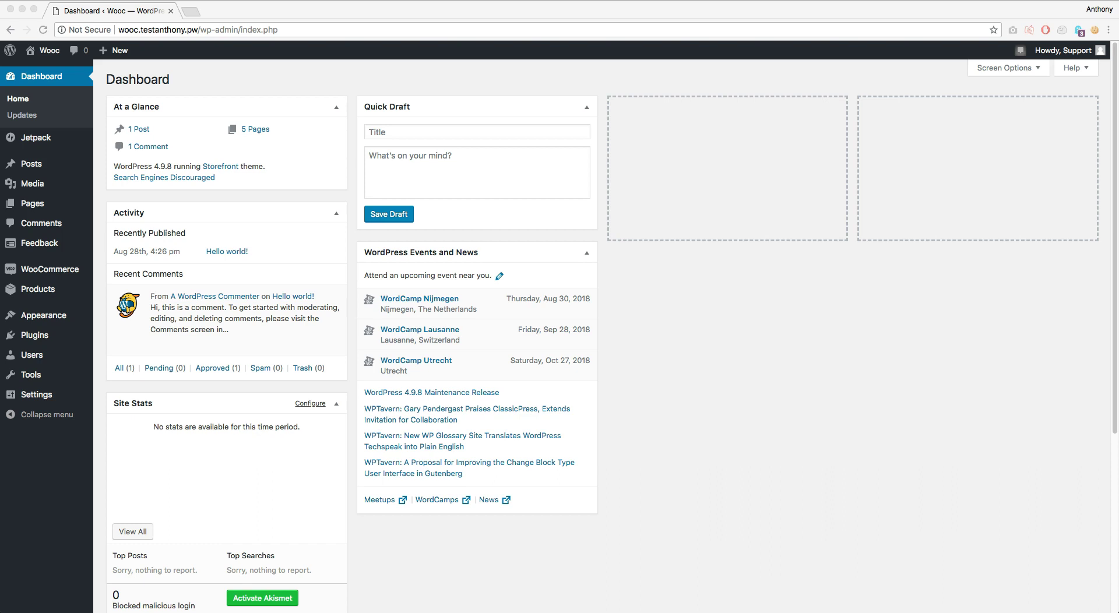
Open the REST API section of WooCommerce's advanced settings and start creating an API key
{"action": "left_click", "coordinate": [733, 376]}
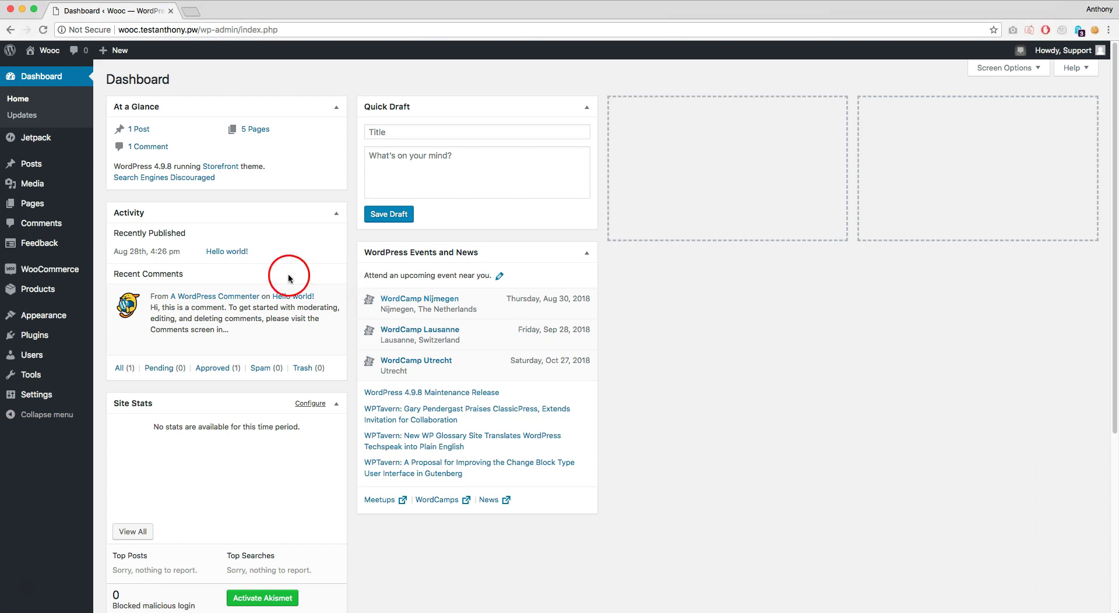
{"action": "mouse_move", "coordinate": [64, 270]}
{"action": "left_click", "coordinate": [136, 320]}
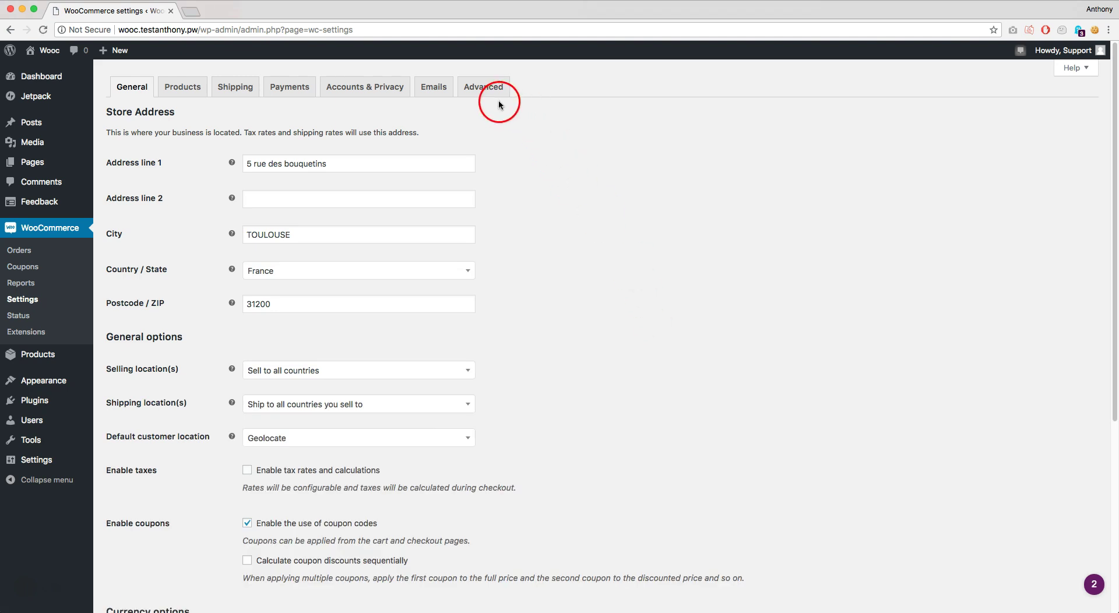
{"action": "left_click", "coordinate": [485, 89]}
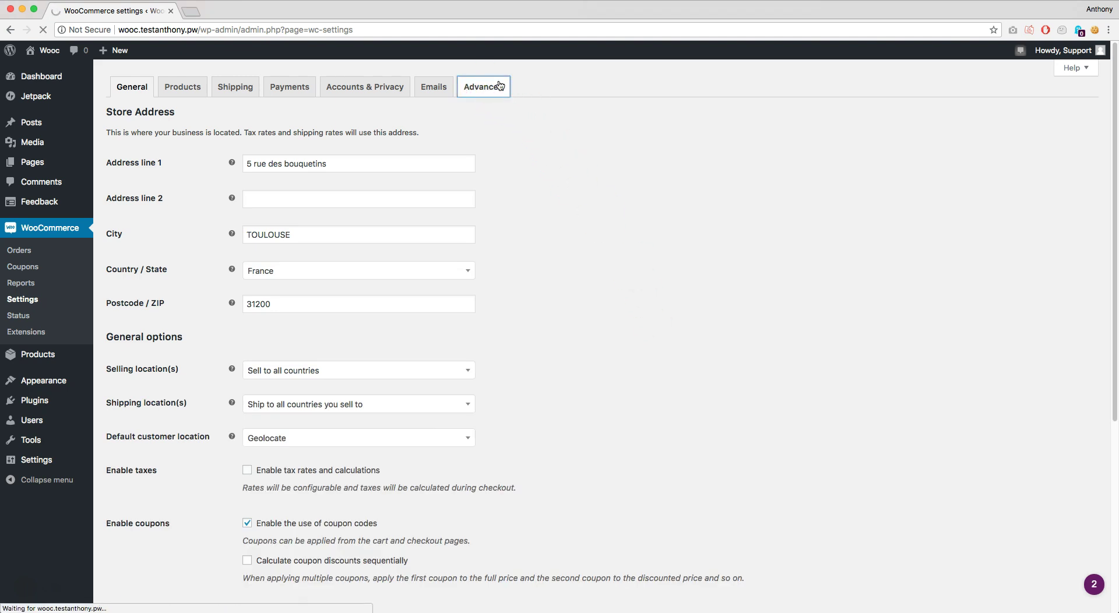
{"action": "left_click", "coordinate": [480, 93]}
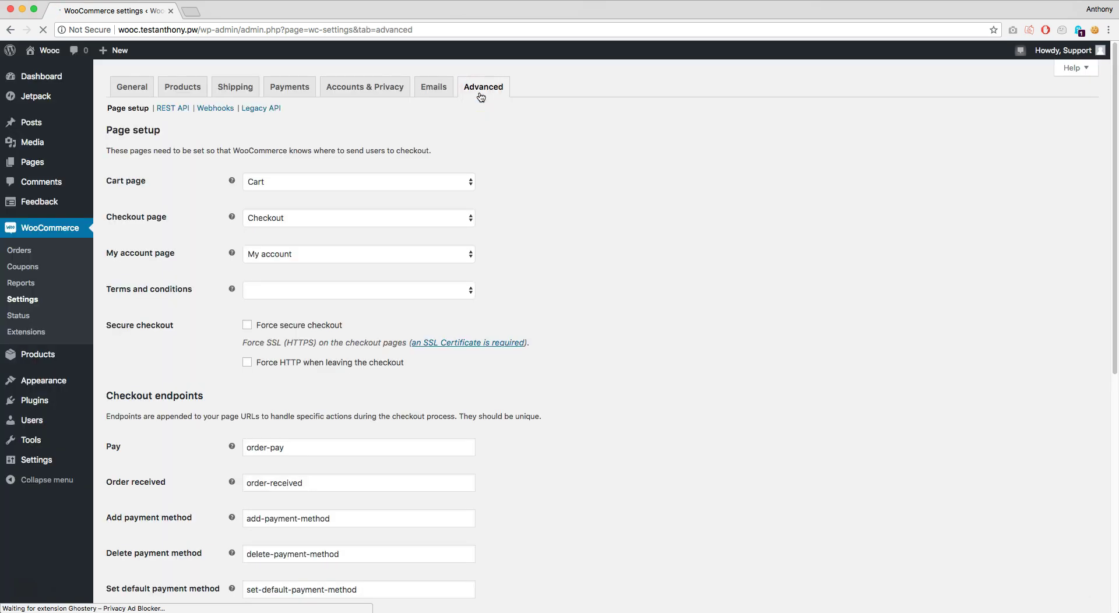
{"action": "left_click", "coordinate": [452, 98]}
{"action": "left_click", "coordinate": [182, 109]}
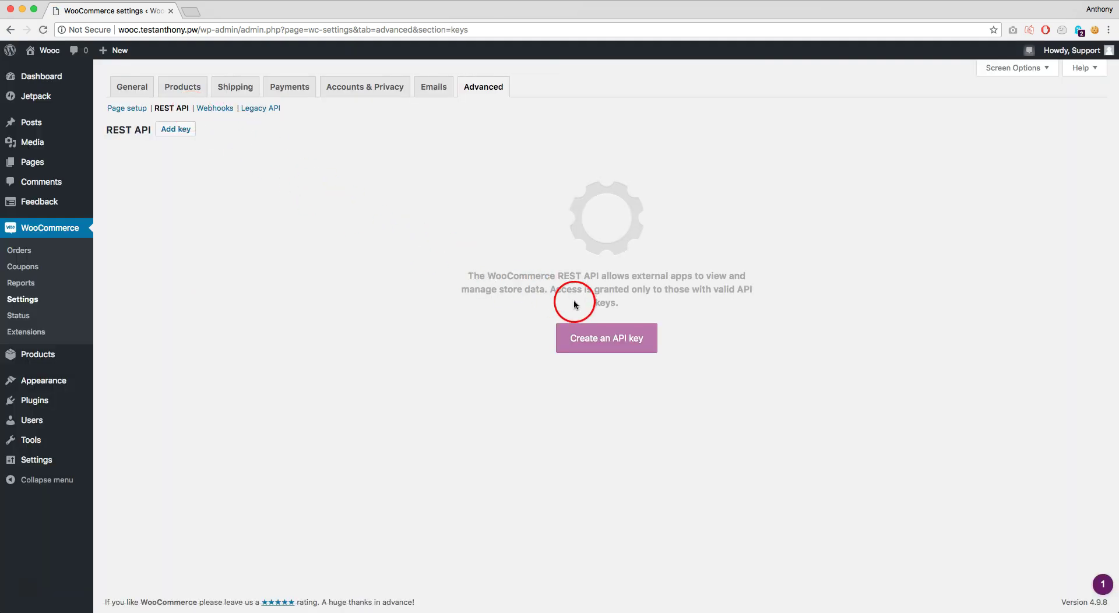
{"action": "left_click", "coordinate": [611, 338]}
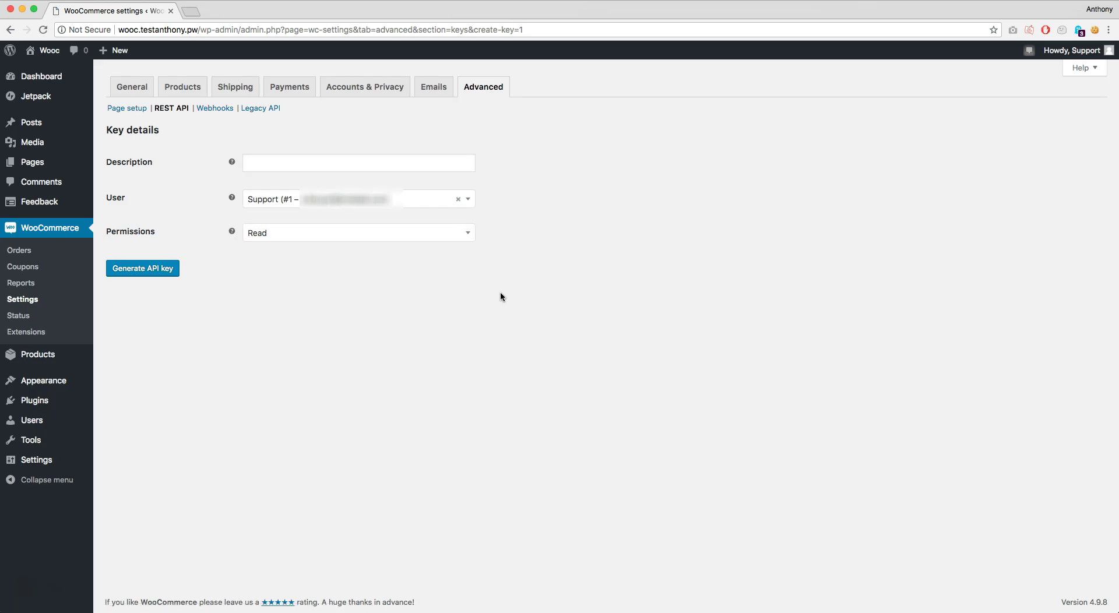
Generate an API key described as "App Builder API Key" with Read/Write permissions
{"action": "left_click", "coordinate": [500, 297]}
{"action": "left_click", "coordinate": [395, 167]}
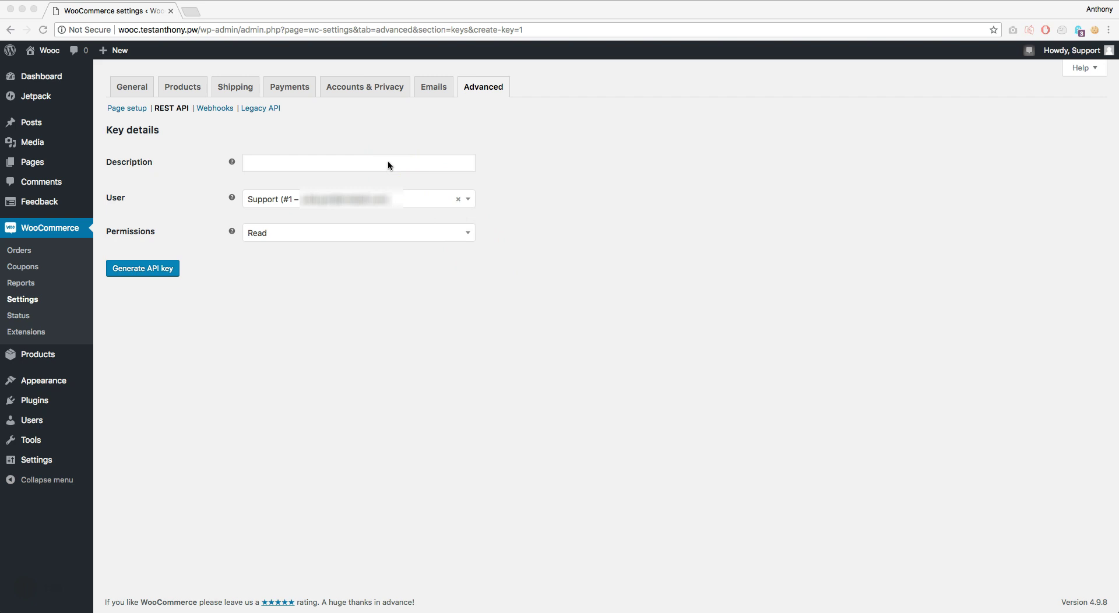
{"action": "left_click", "coordinate": [389, 164]}
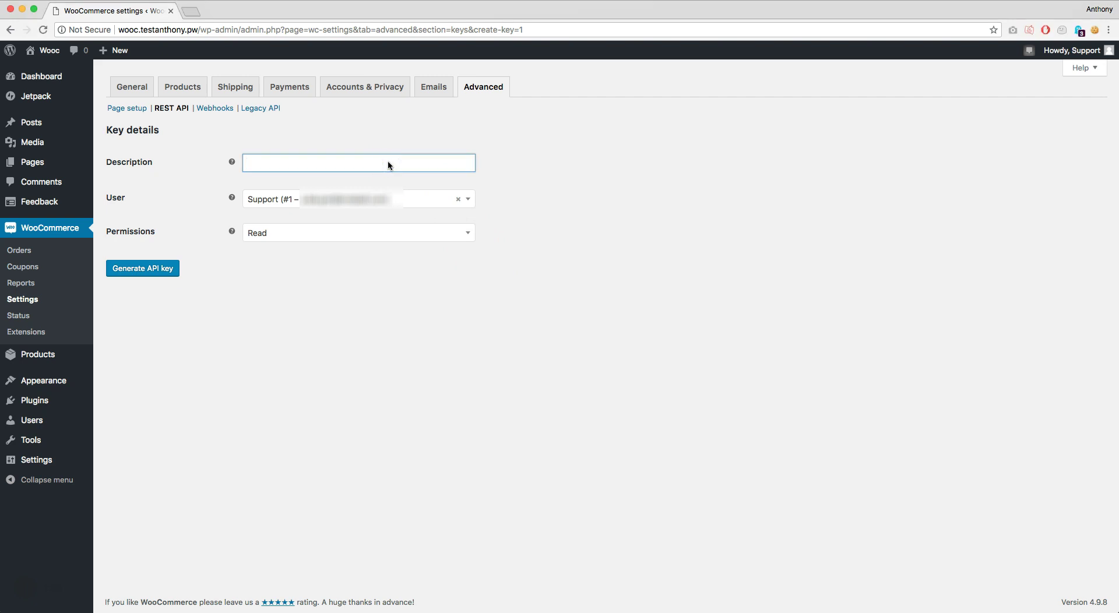
{"action": "type", "text": "App Builder API Key"}
{"action": "left_click", "coordinate": [378, 233]}
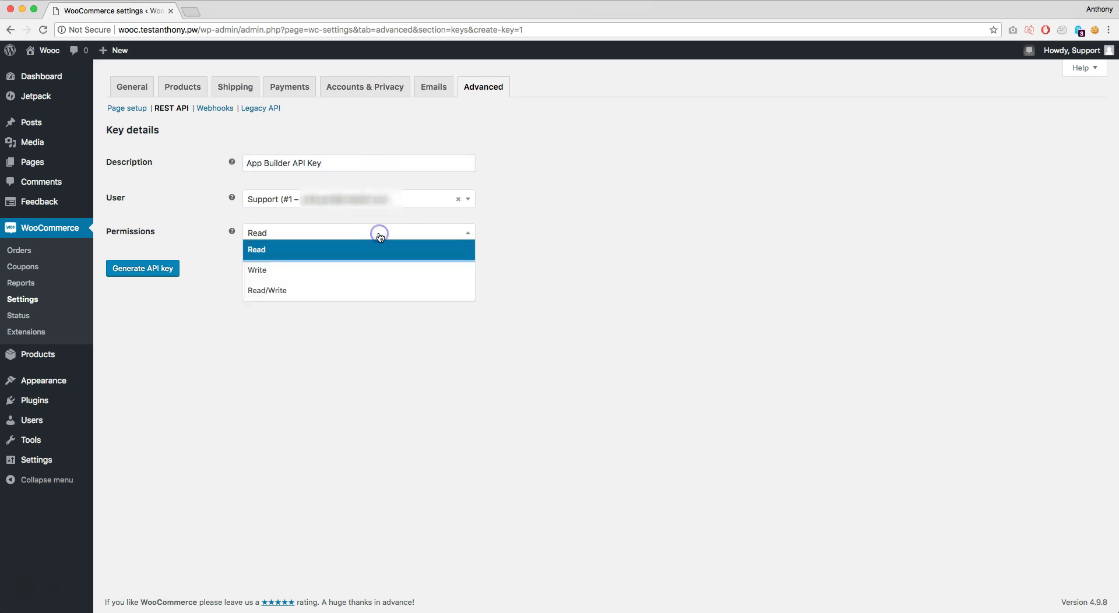
{"action": "left_click", "coordinate": [354, 288]}
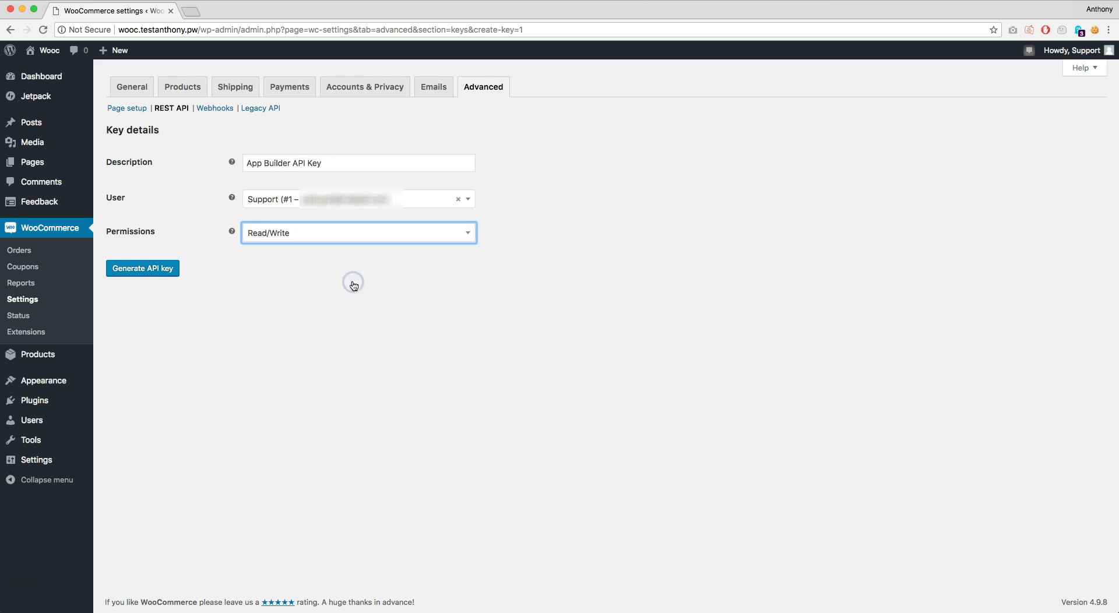
{"action": "left_click", "coordinate": [169, 268]}
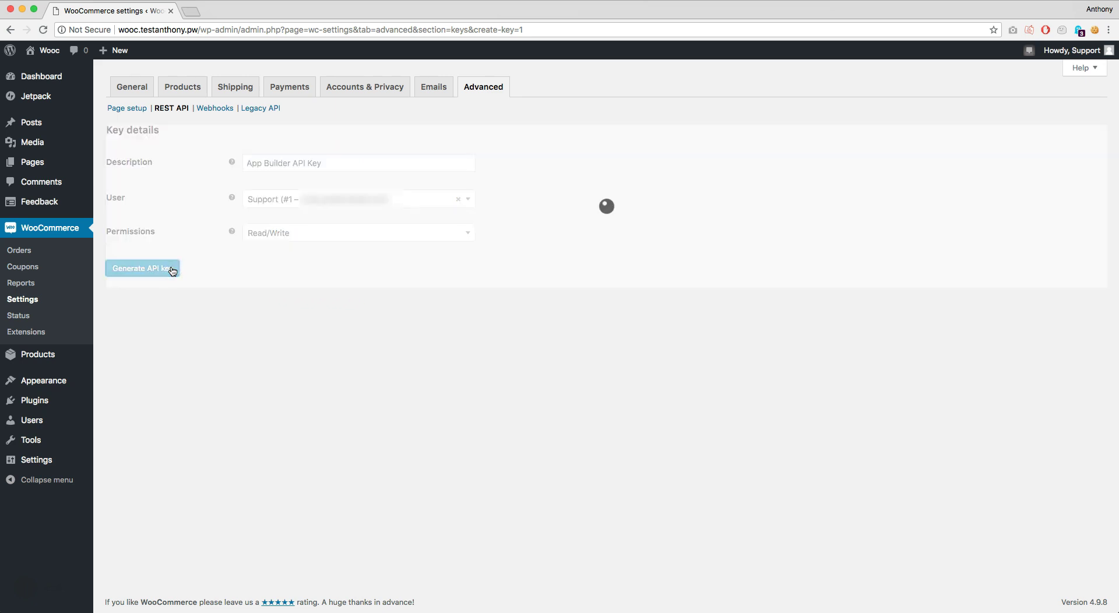
{"action": "left_click", "coordinate": [172, 269]}
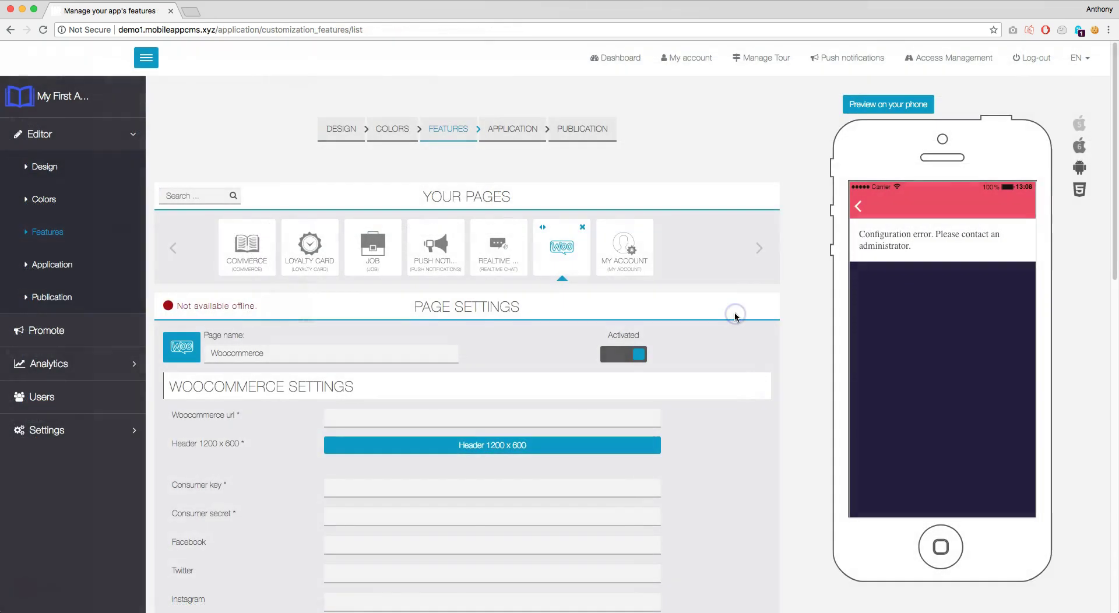
{"action": "scroll", "coordinate": [710, 302], "scroll_direction": "down", "scroll_amount": 3}
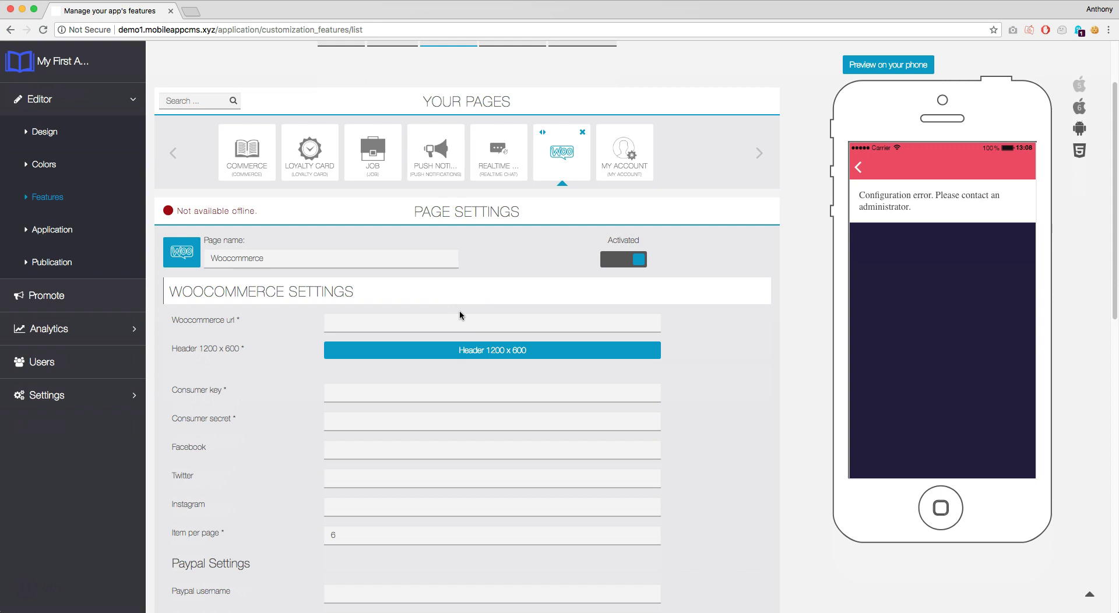
{"action": "left_click", "coordinate": [416, 319]}
{"action": "type", "text": "http://"}
{"action": "type", "text": "wooc/t"}
{"action": "type", "text": ".testanthony.pw/"}
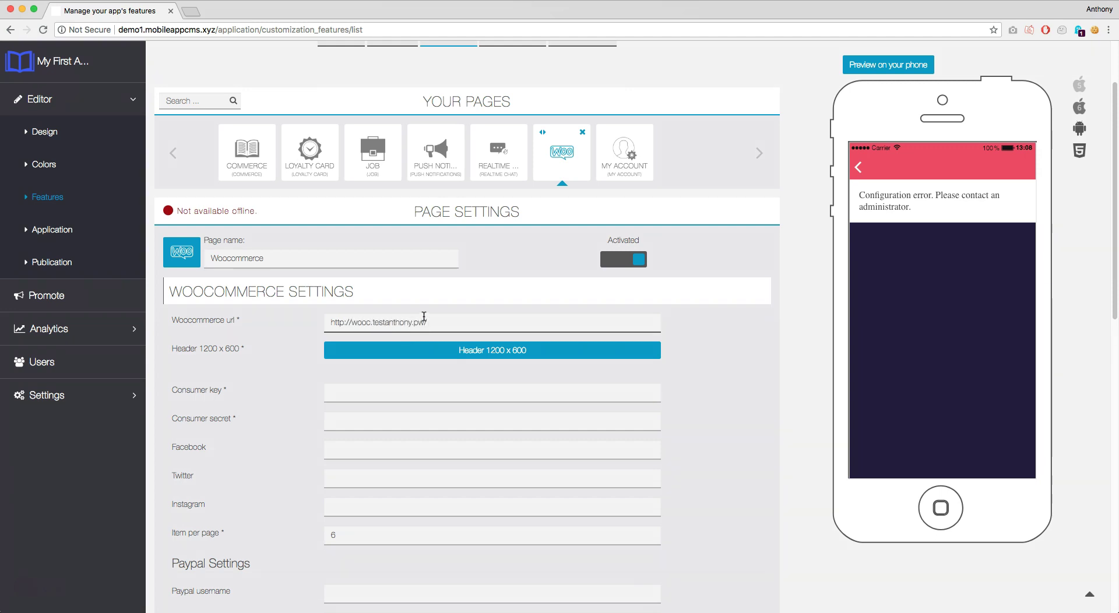
Upload a picture from the Pictures folder as the 1200 x 600 header and accept its crop
{"action": "left_click", "coordinate": [464, 356]}
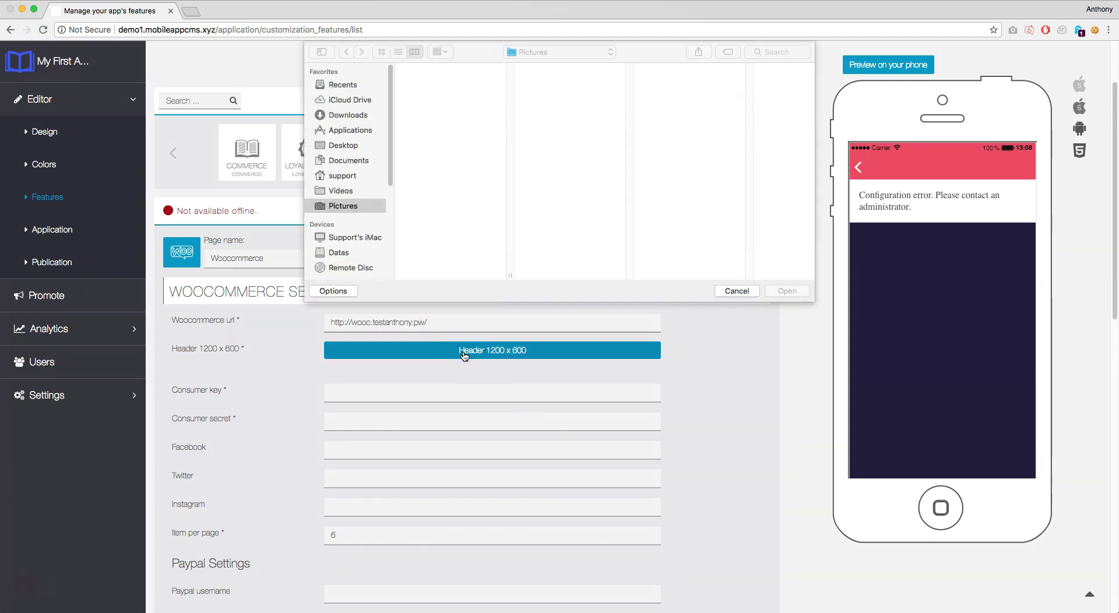
{"action": "left_click", "coordinate": [441, 82]}
{"action": "left_click", "coordinate": [785, 291]}
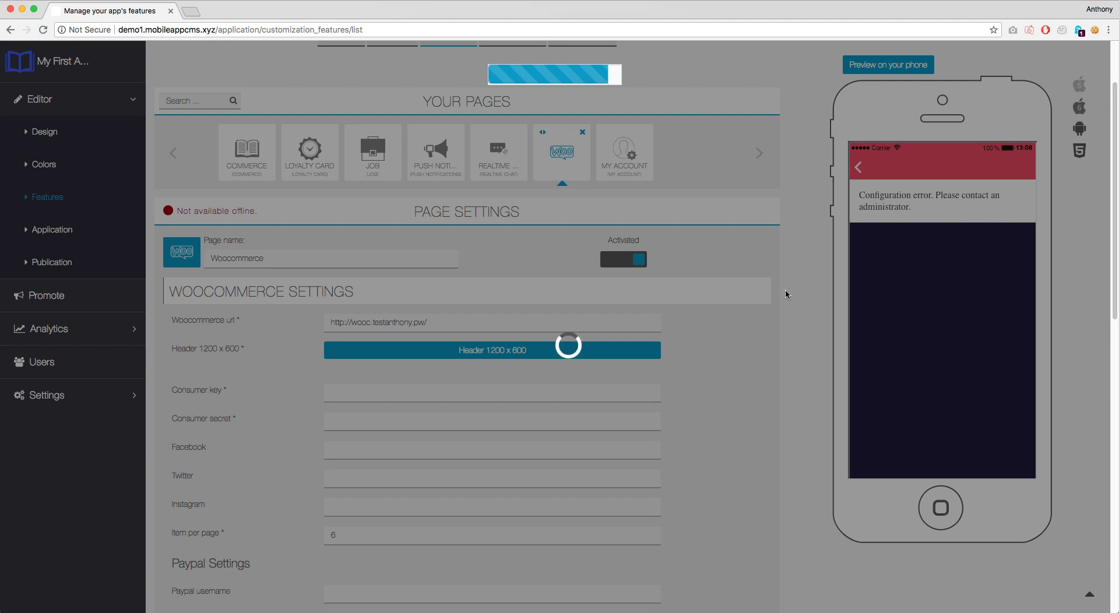
{"action": "left_click_drag", "start_coordinate": [760, 291], "coordinate": [739, 304]}
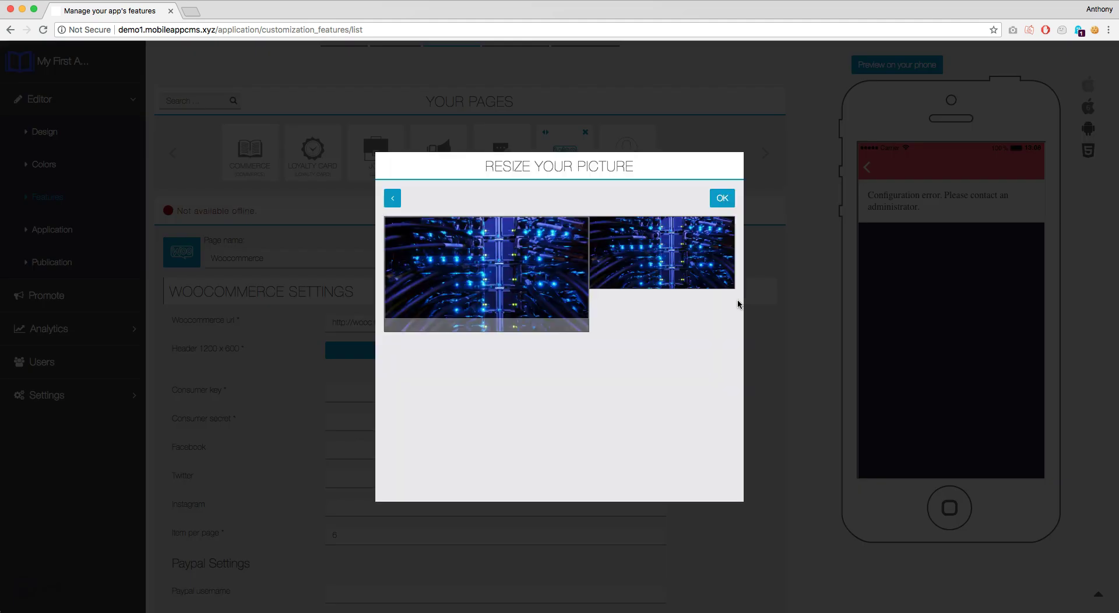
{"action": "left_click", "coordinate": [738, 303]}
{"action": "left_click", "coordinate": [720, 198]}
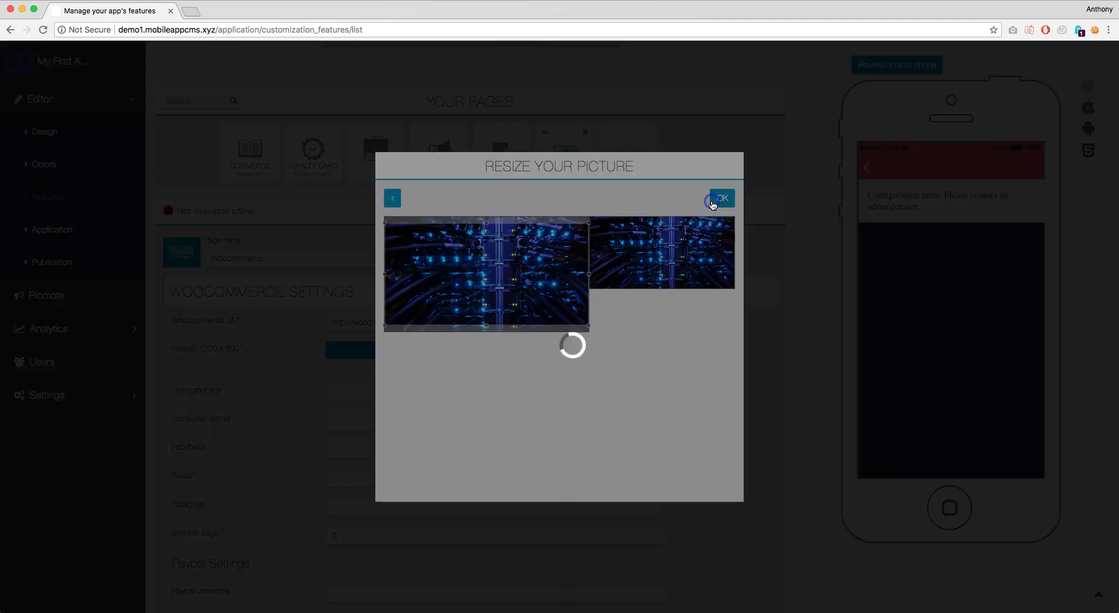
Paste the WooCommerce API credentials into the Consumer key and Consumer secret fields
{"action": "scroll", "coordinate": [713, 205], "scroll_direction": "down", "scroll_amount": 3}
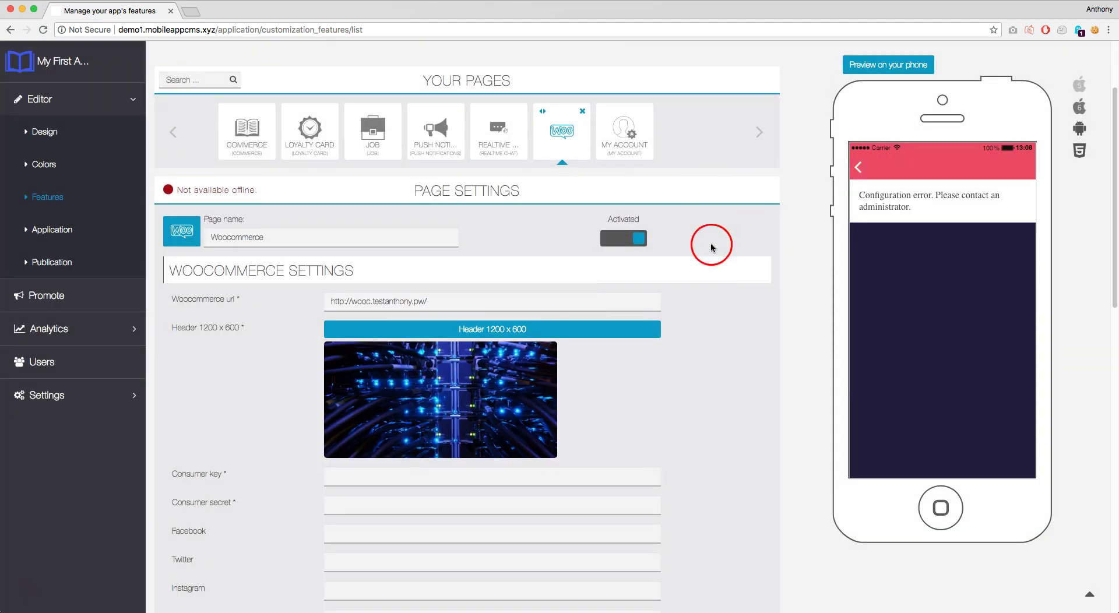
{"action": "left_click", "coordinate": [507, 318]}
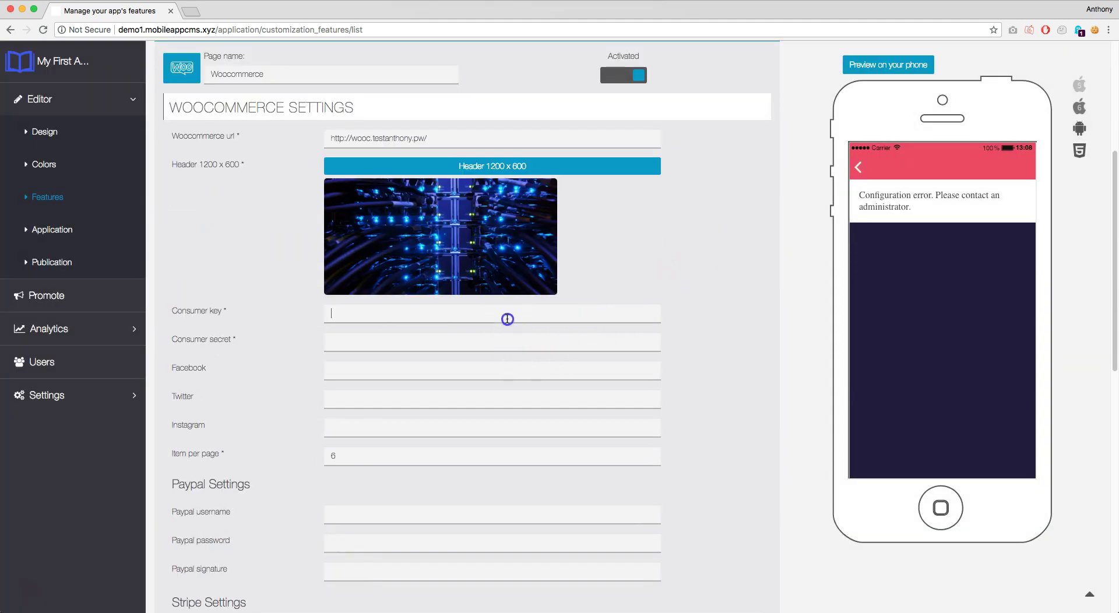
{"action": "key", "text": "super+v"}
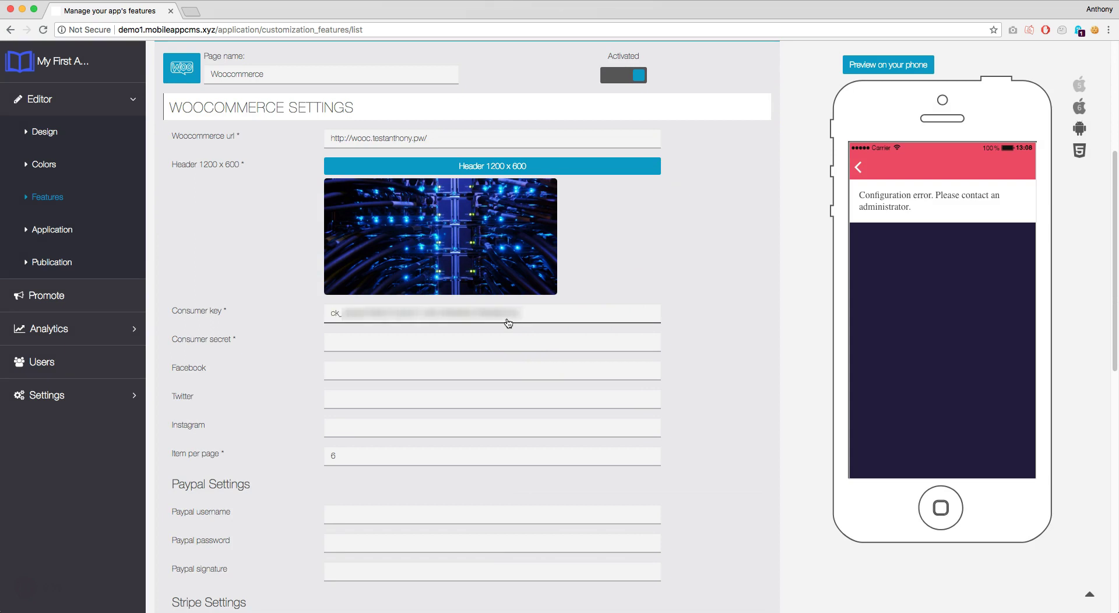
{"action": "left_click", "coordinate": [450, 339]}
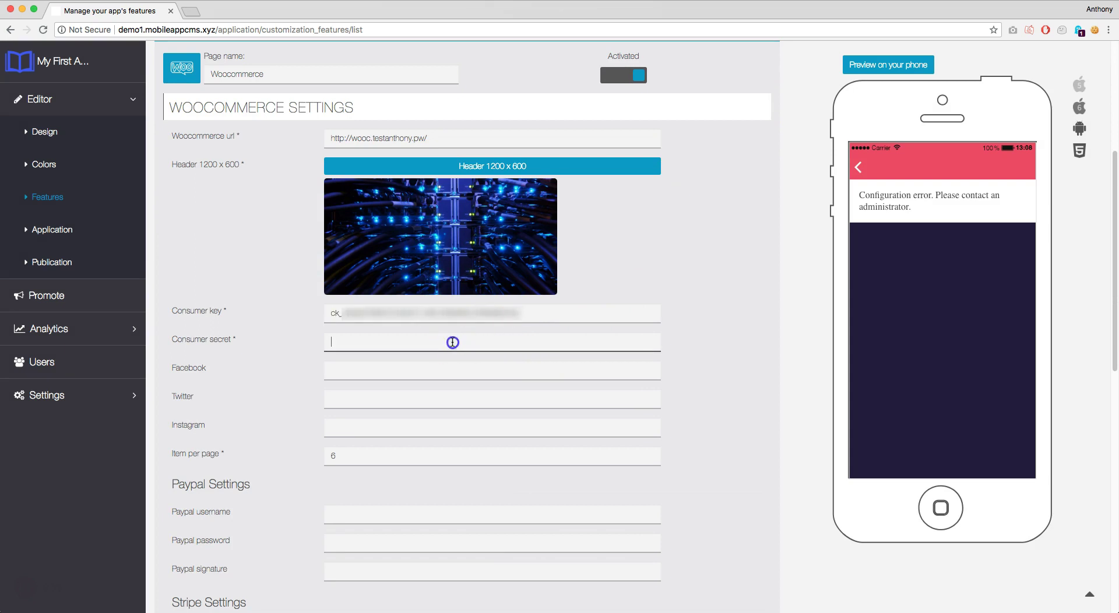
{"action": "key", "text": "super+v"}
{"action": "left_click", "coordinate": [431, 352]}
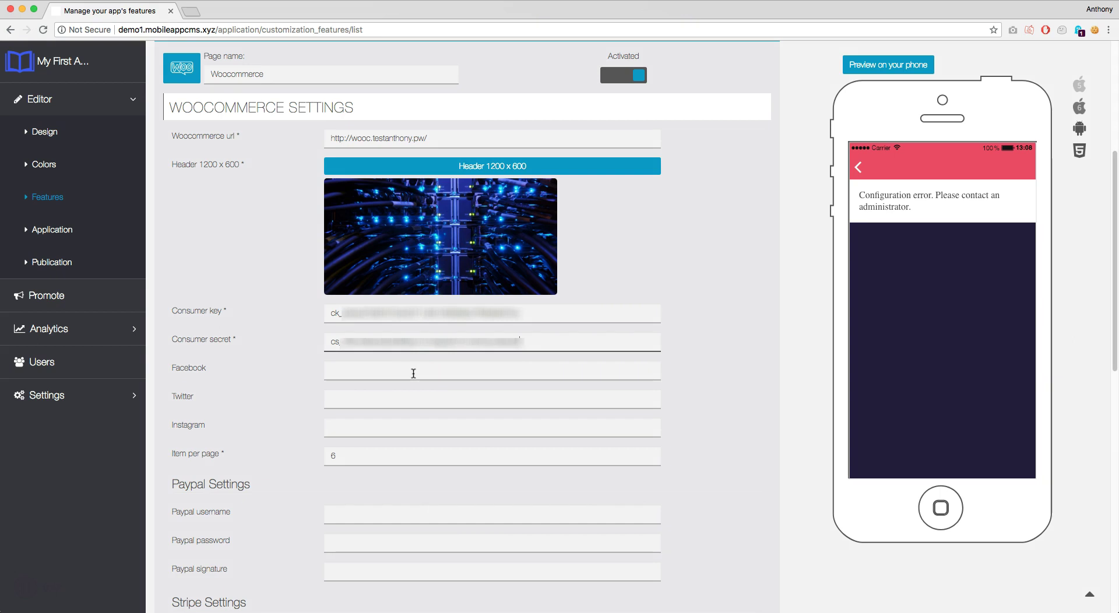
{"action": "left_click", "coordinate": [413, 374]}
{"action": "type", "text": "https:"}
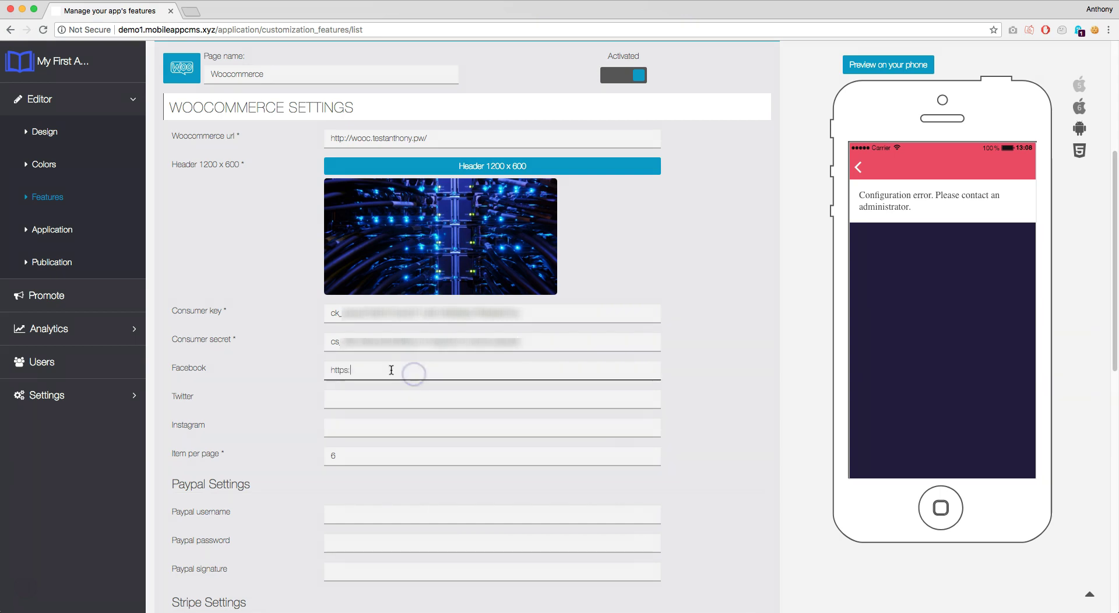
{"action": "type", "text": "//facebook.com/mywoocommerce"}
{"action": "key", "text": "Tab"}
{"action": "type", "text": "https://twitter.com/mywoocommerce"}
{"action": "key", "text": "Tab"}
{"action": "type", "text": "https://instagram.com/mywoocommerce"}
{"action": "left_click", "coordinate": [364, 387]}
Set the items per page to 4 and save the Woocommerce settings, leaving the Paypal and Stripe fields empty
{"action": "scroll", "coordinate": [362, 387], "scroll_direction": "down", "scroll_amount": 3}
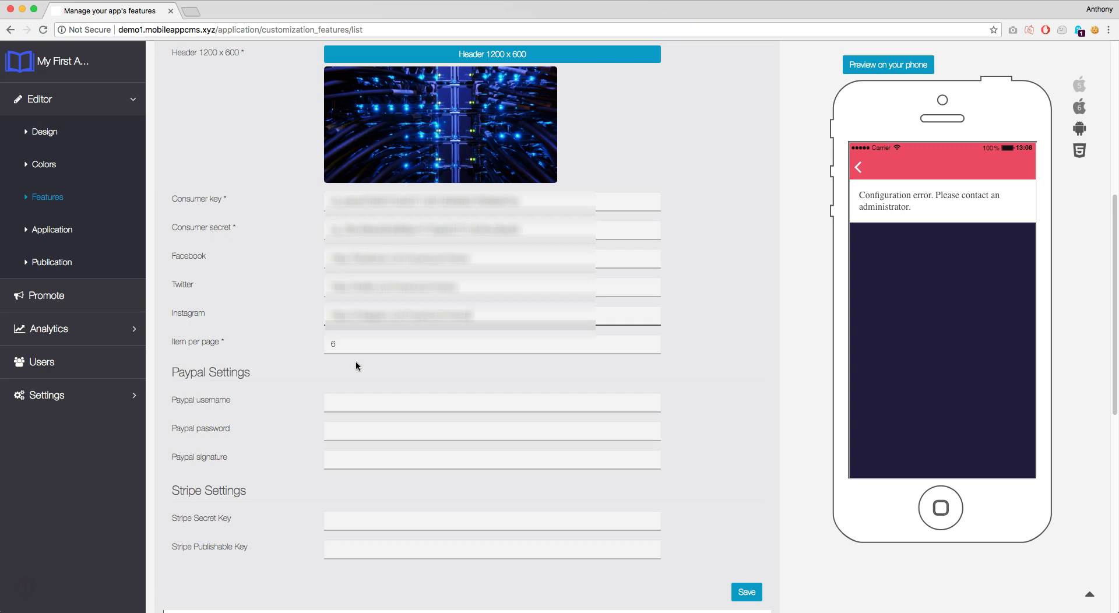
{"action": "left_click", "coordinate": [651, 347]}
{"action": "left_click", "coordinate": [651, 347]}
{"action": "left_click", "coordinate": [707, 373]}
{"action": "scroll", "coordinate": [707, 373], "scroll_direction": "down", "scroll_amount": 1}
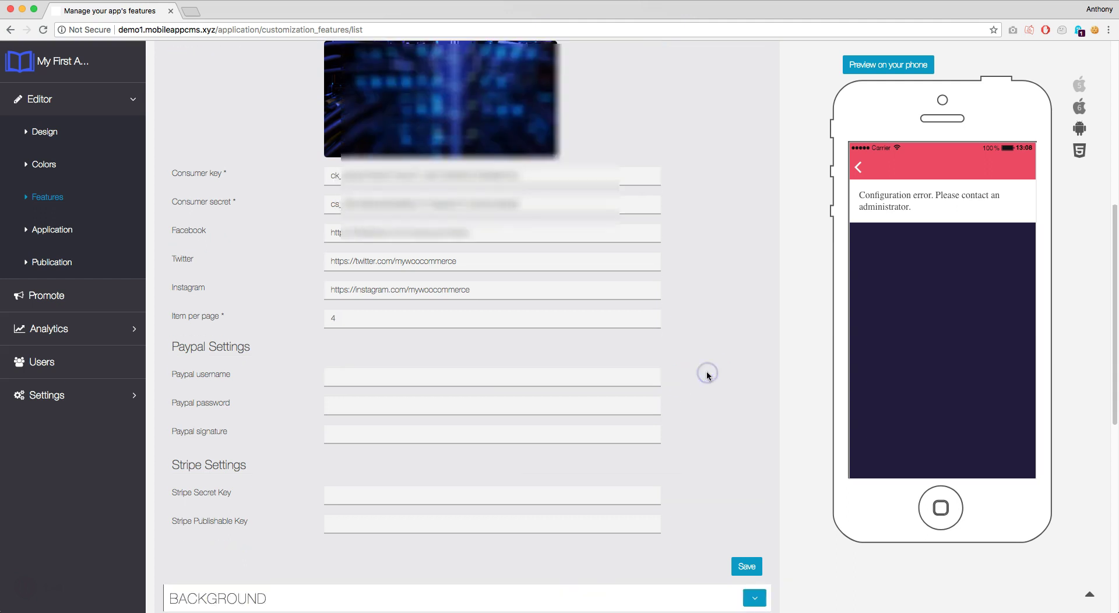
{"action": "scroll", "coordinate": [707, 373], "scroll_direction": "down", "scroll_amount": 3}
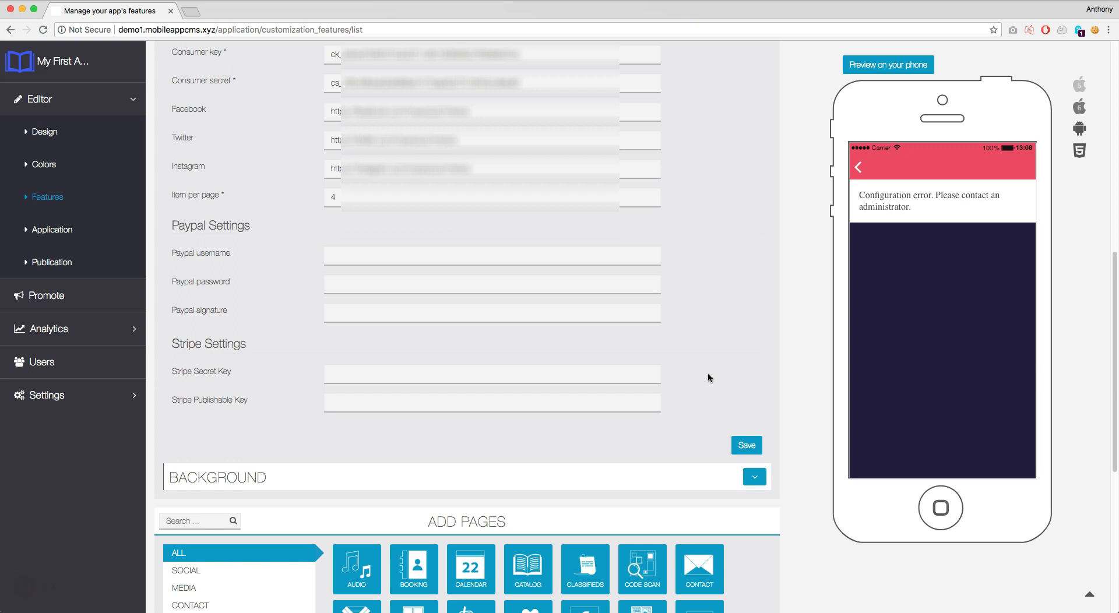
{"action": "left_click", "coordinate": [710, 379]}
{"action": "left_click", "coordinate": [752, 446]}
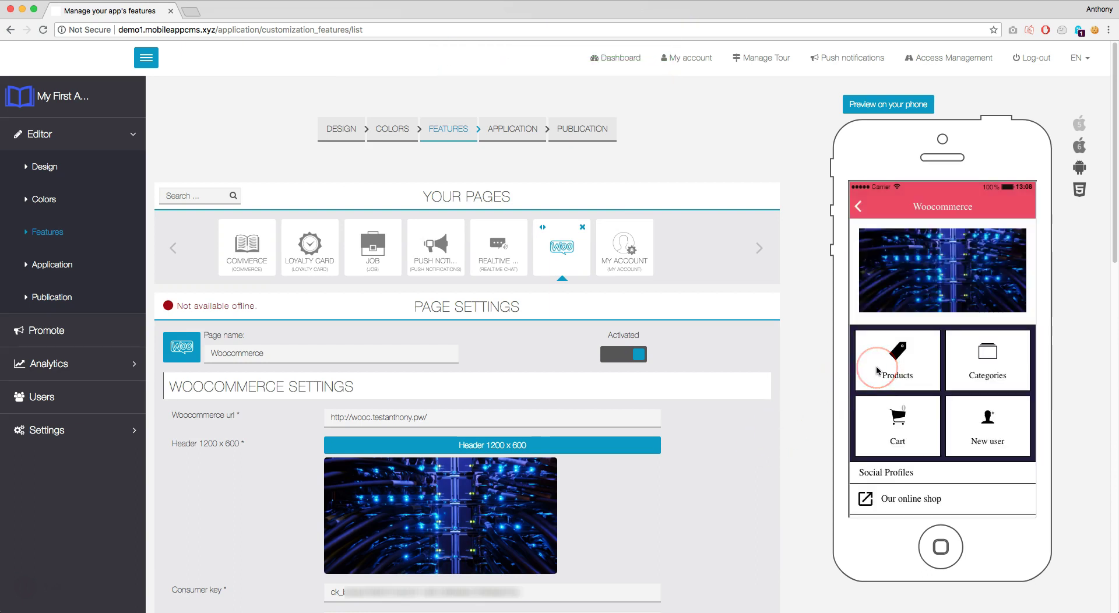
In the phone preview, add the Water product from the store's product list to the cart and open the cart
{"action": "left_click", "coordinate": [918, 362]}
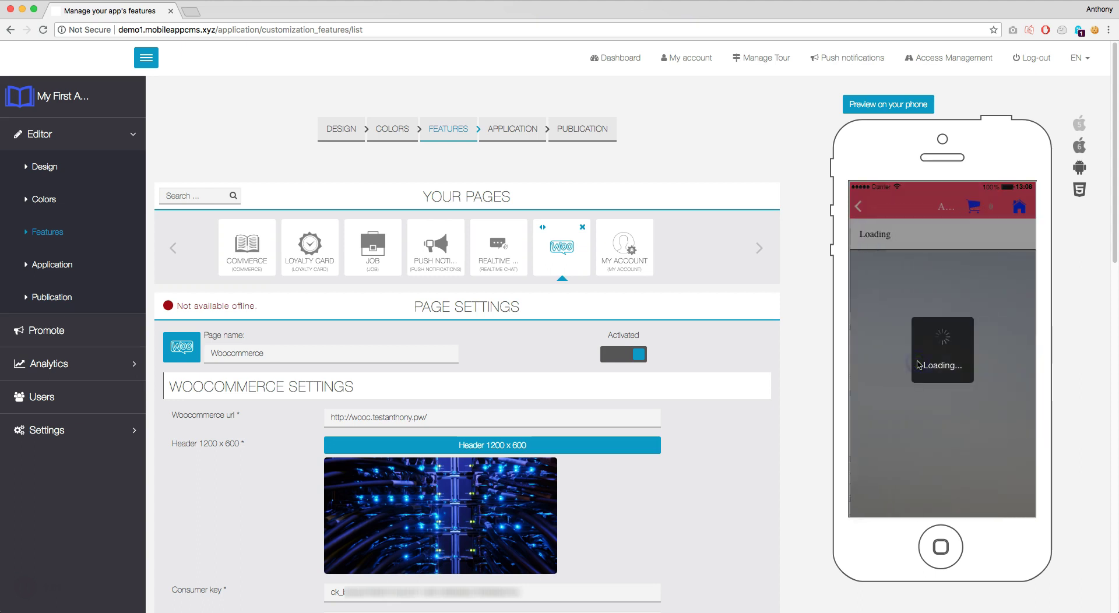
{"action": "left_click", "coordinate": [919, 325]}
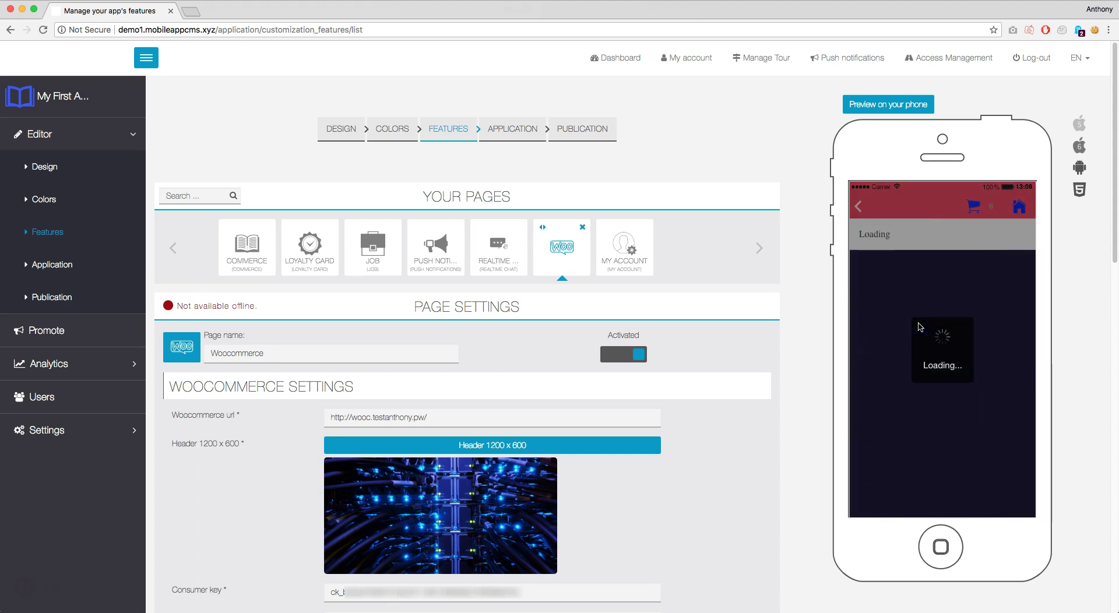
{"action": "left_click", "coordinate": [930, 371]}
{"action": "left_click_drag", "start_coordinate": [956, 442], "coordinate": [958, 288]}
{"action": "left_click", "coordinate": [934, 491]}
{"action": "left_click", "coordinate": [1001, 378]}
{"action": "left_click", "coordinate": [991, 310]}
{"action": "left_click", "coordinate": [972, 206]}
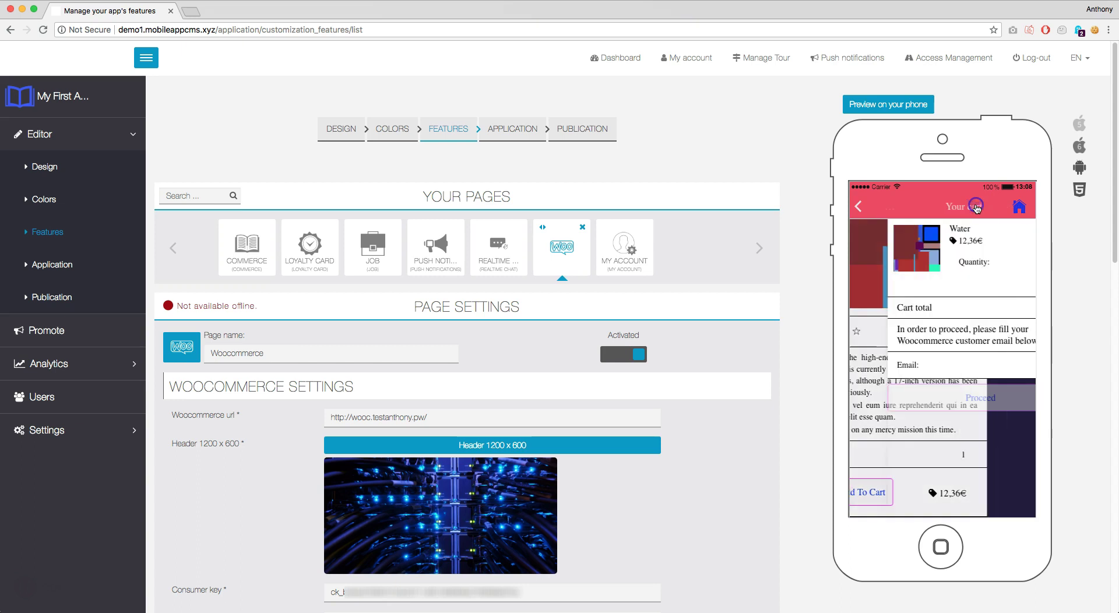
{"action": "left_click", "coordinate": [970, 248]}
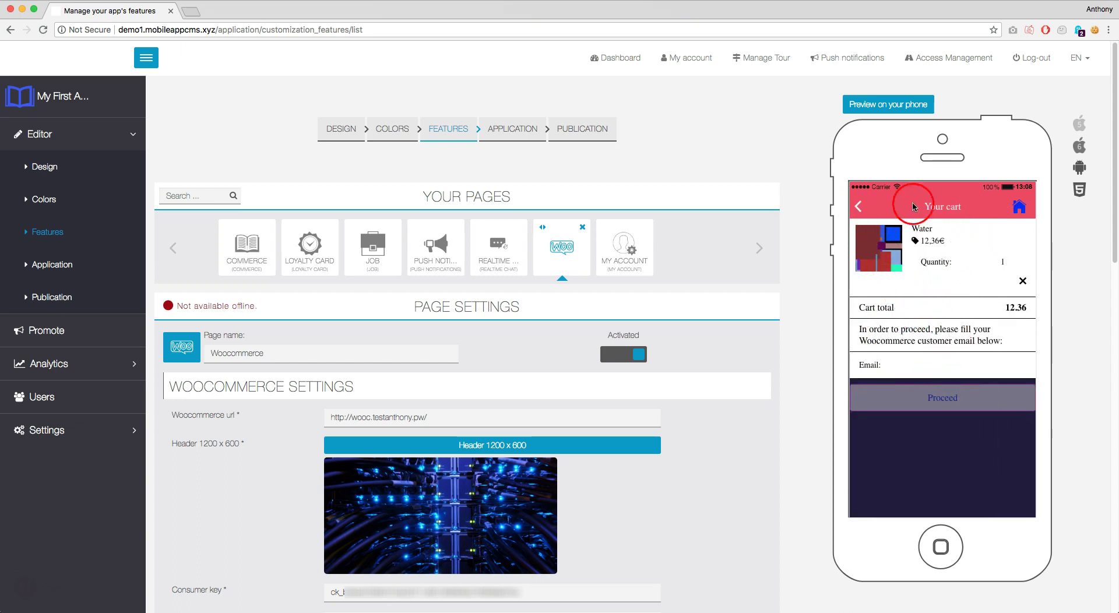
Return to the Woocommerce home page in the phone preview and look over the social profile links
{"action": "left_click", "coordinate": [1019, 206]}
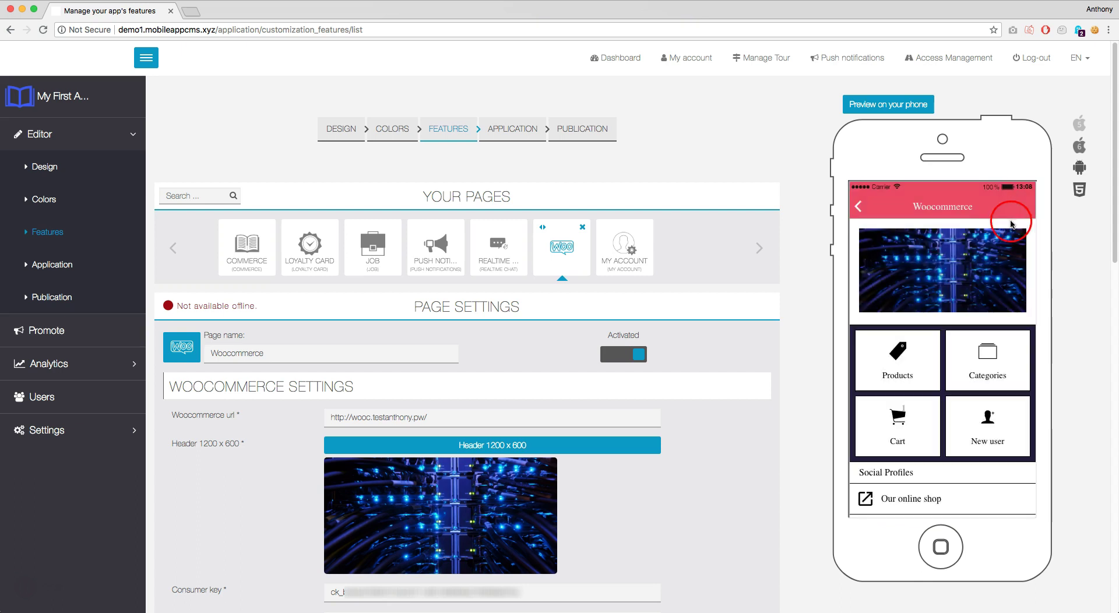
{"action": "left_click_drag", "start_coordinate": [932, 473], "coordinate": [958, 327]}
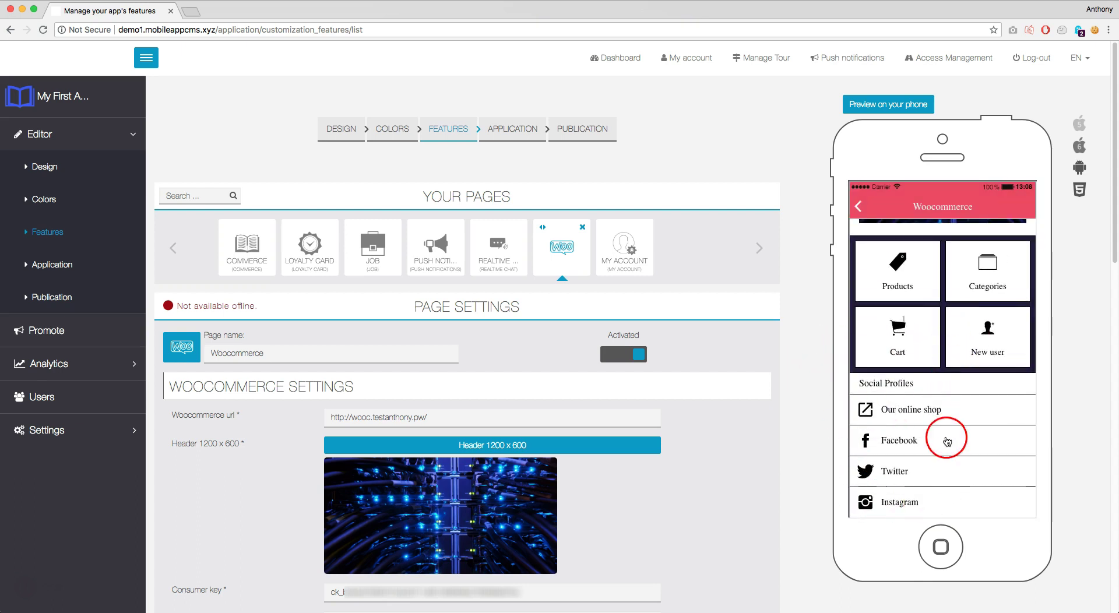
{"action": "left_click", "coordinate": [823, 377]}
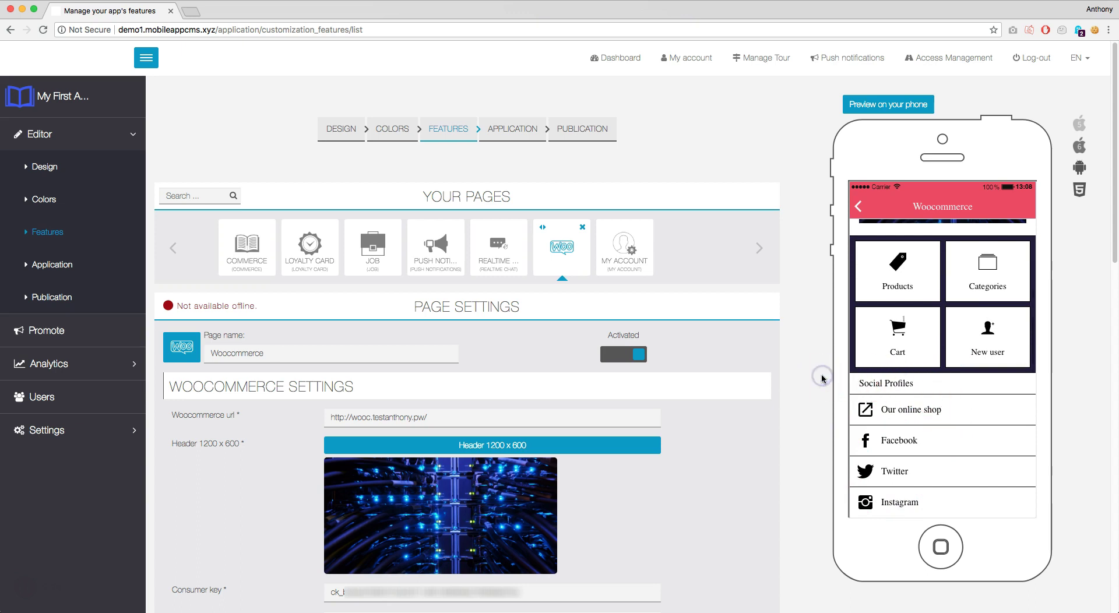